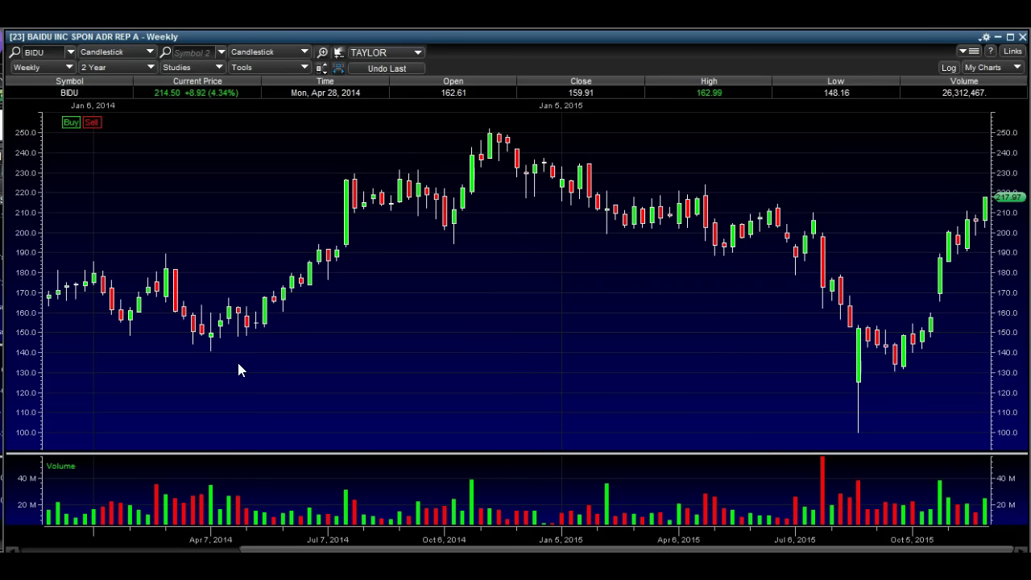
Step: Draw a descending trend line from the November 2014 high along the 2015 peaks to the latest week, ending at about 183
left_click_drag(364, 293, 490, 254)
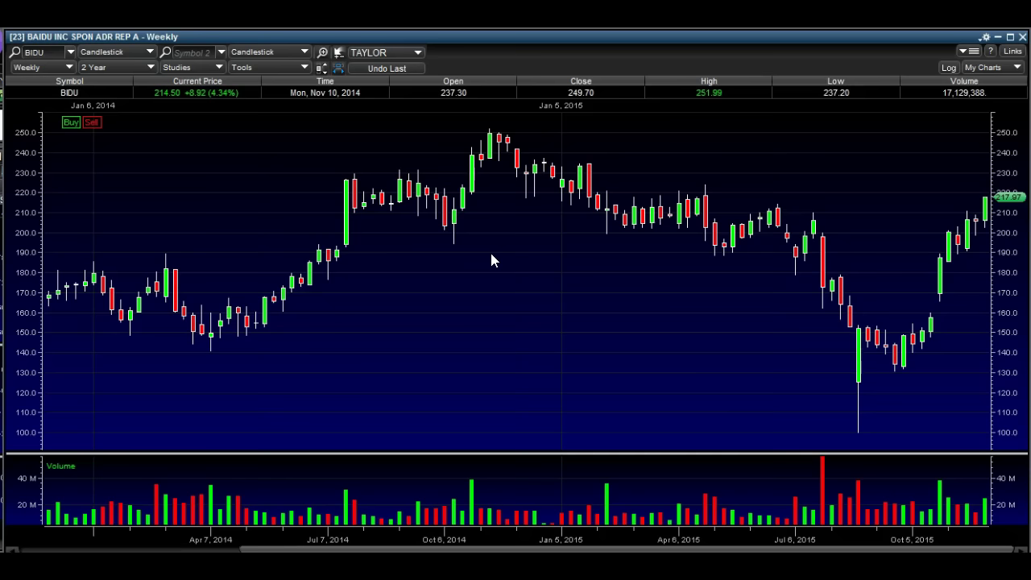
left_click(303, 69)
left_click(303, 68)
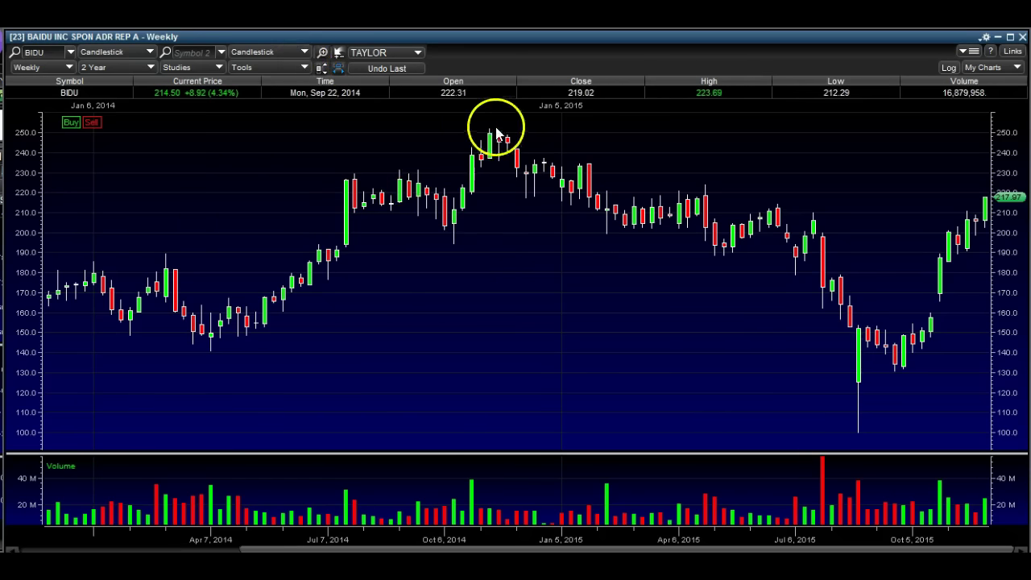
left_click_drag(487, 125, 669, 177)
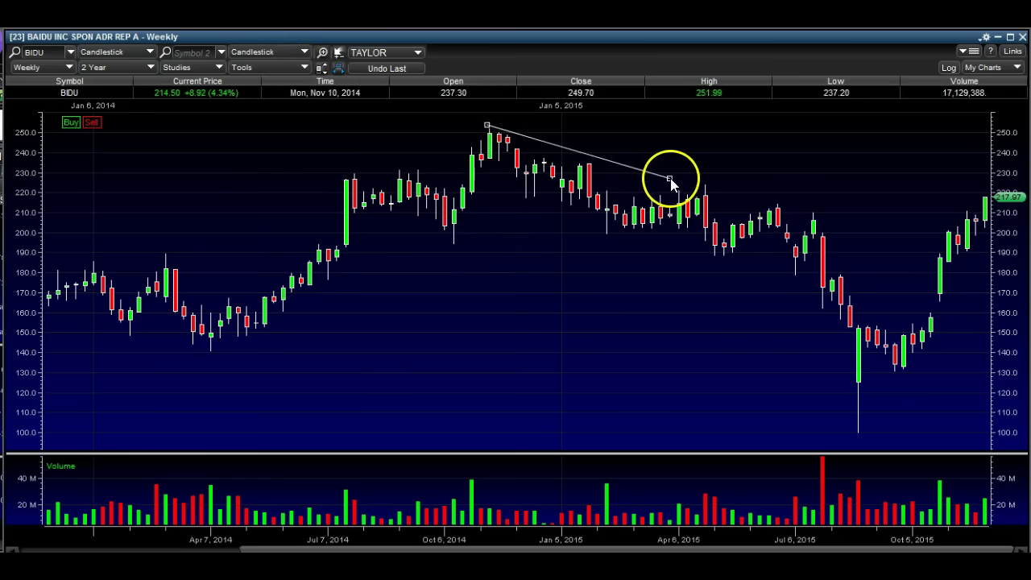
left_click_drag(846, 234, 990, 271)
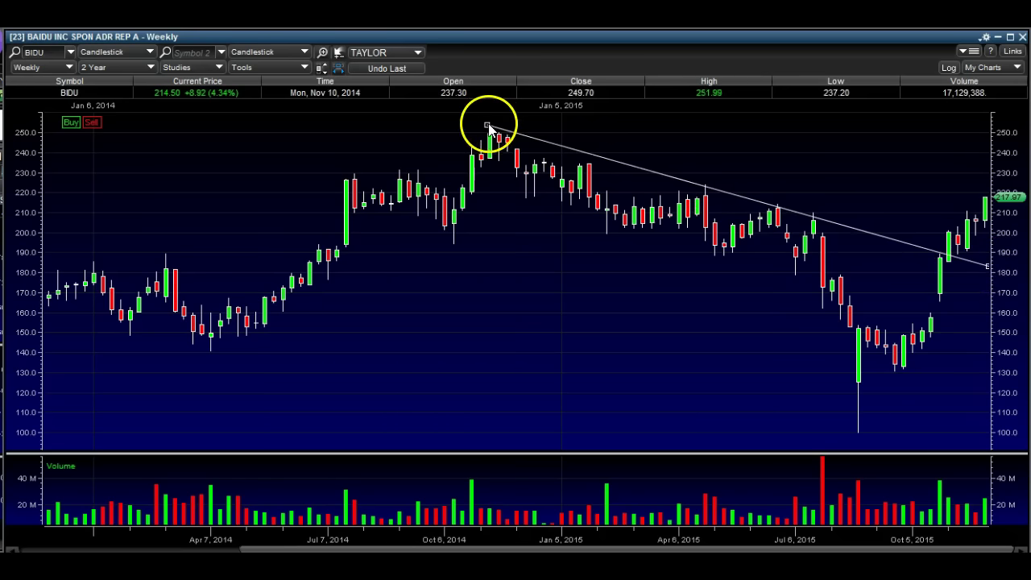
left_click_drag(488, 128, 484, 128)
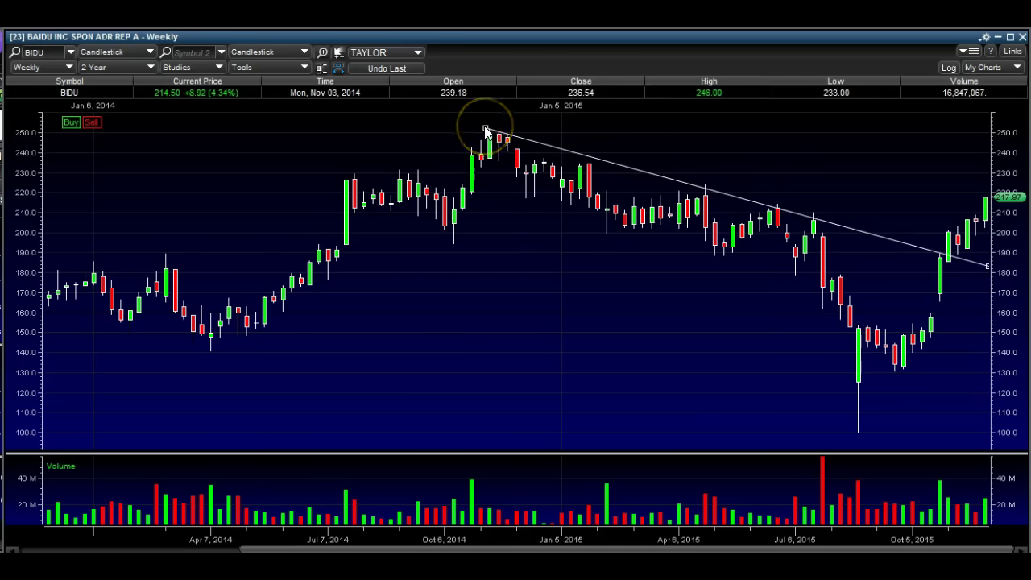
left_click(503, 163)
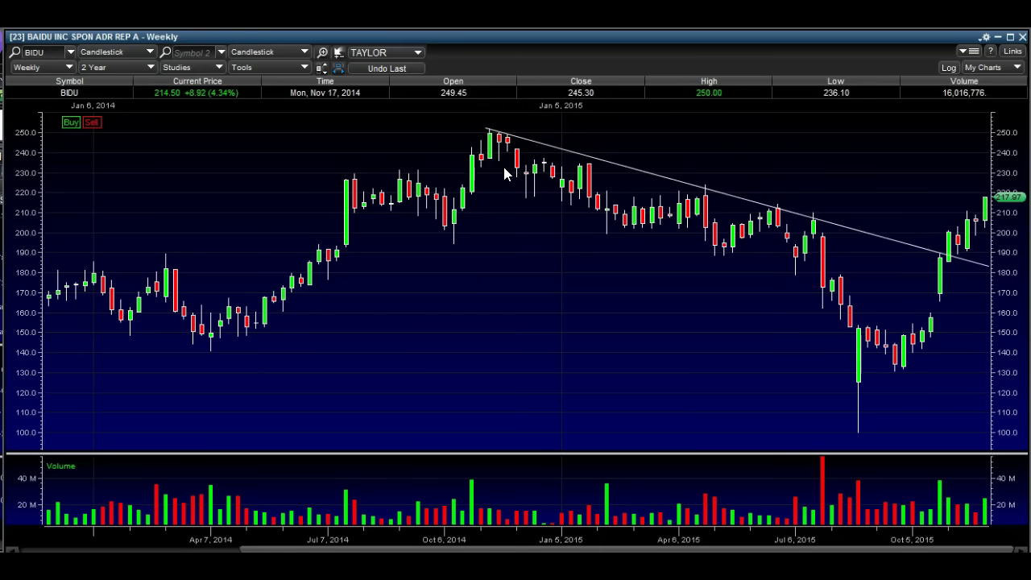
left_click_drag(603, 202, 644, 256)
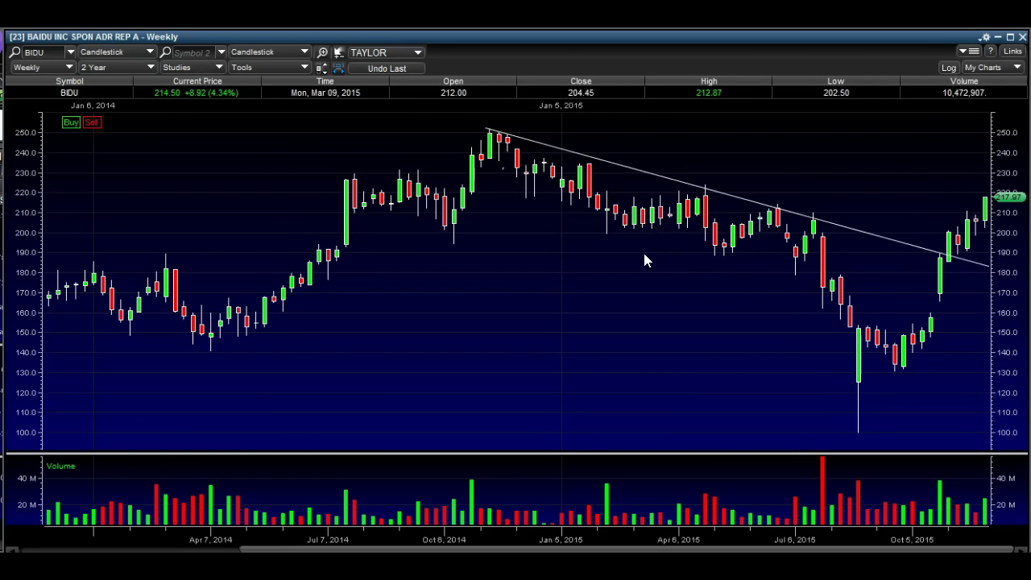
left_click(646, 233)
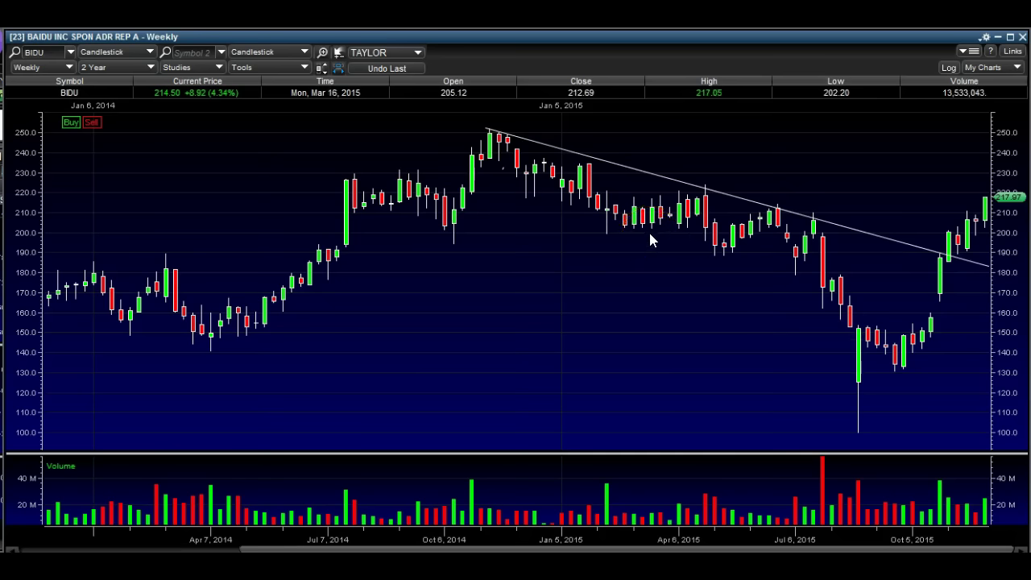
left_click(499, 144)
left_click(858, 316)
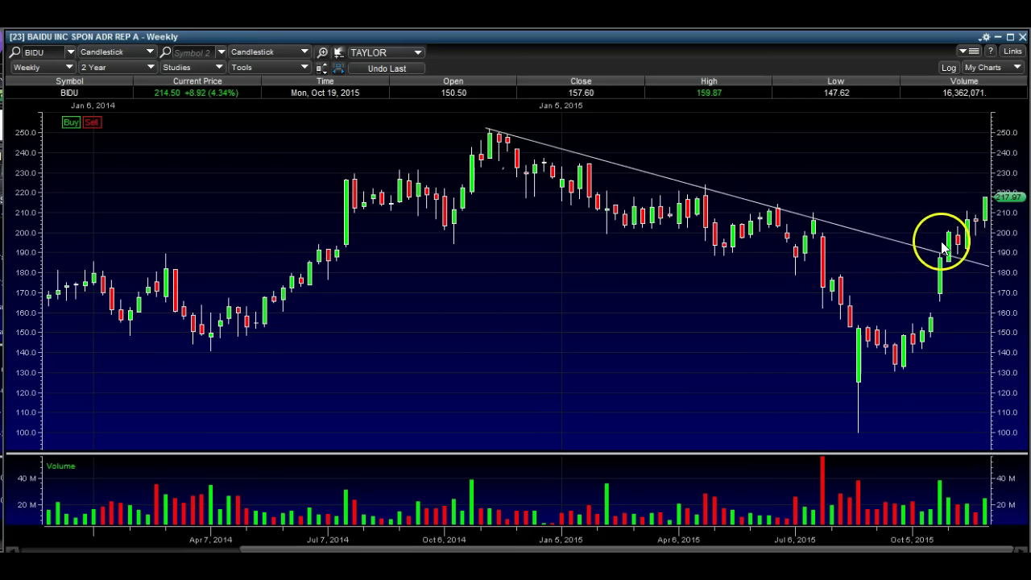
Step: Place two horizontal guidelines across the price chart, one at about 200 and one at about 220
left_click(266, 71)
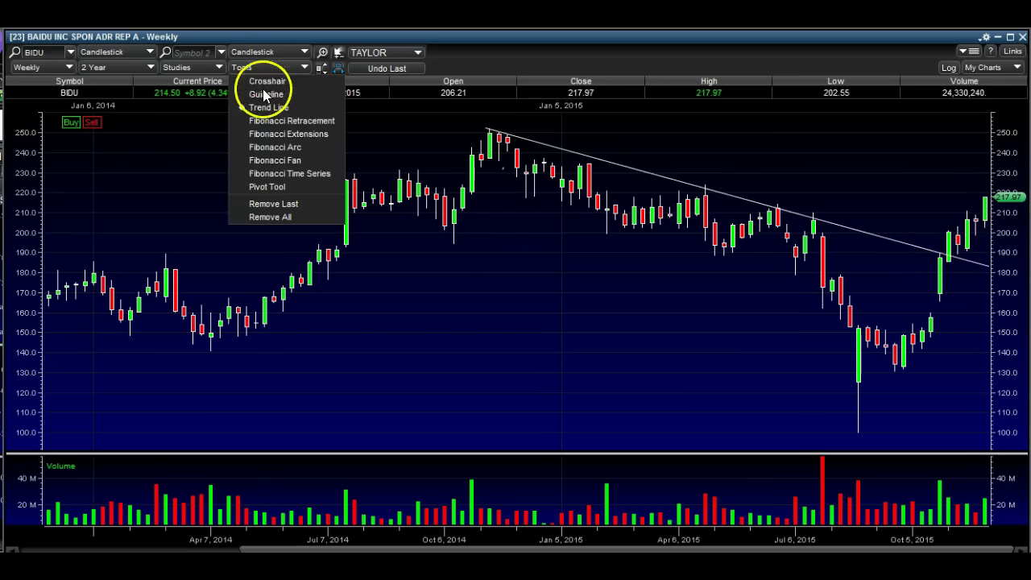
left_click(261, 97)
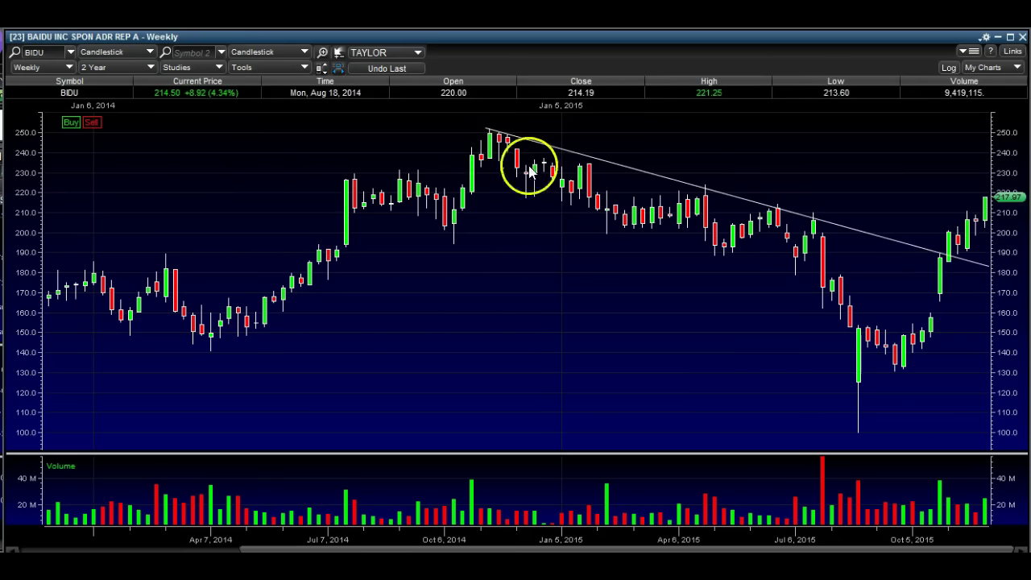
left_click(645, 231)
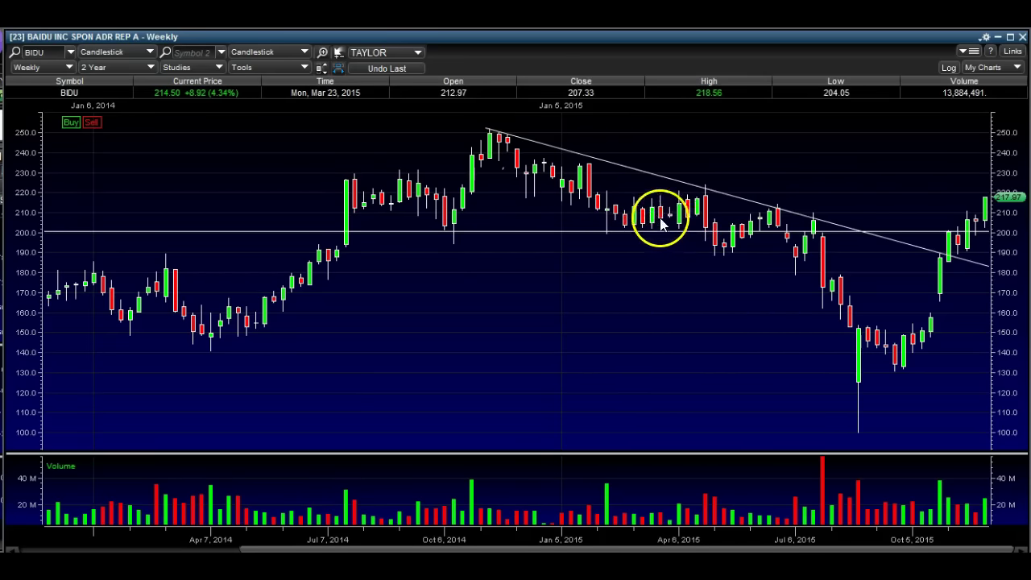
left_click(704, 193)
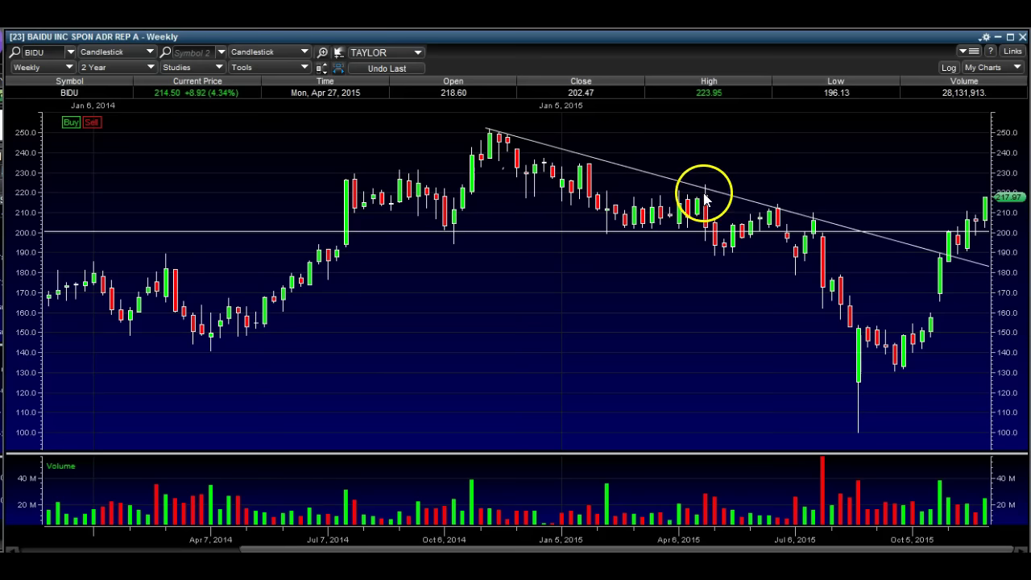
Step: Examine the 2015 candles and latest weekly volume against the descending trend line and the 200 and 220 guidelines
left_click_drag(656, 193, 690, 223)
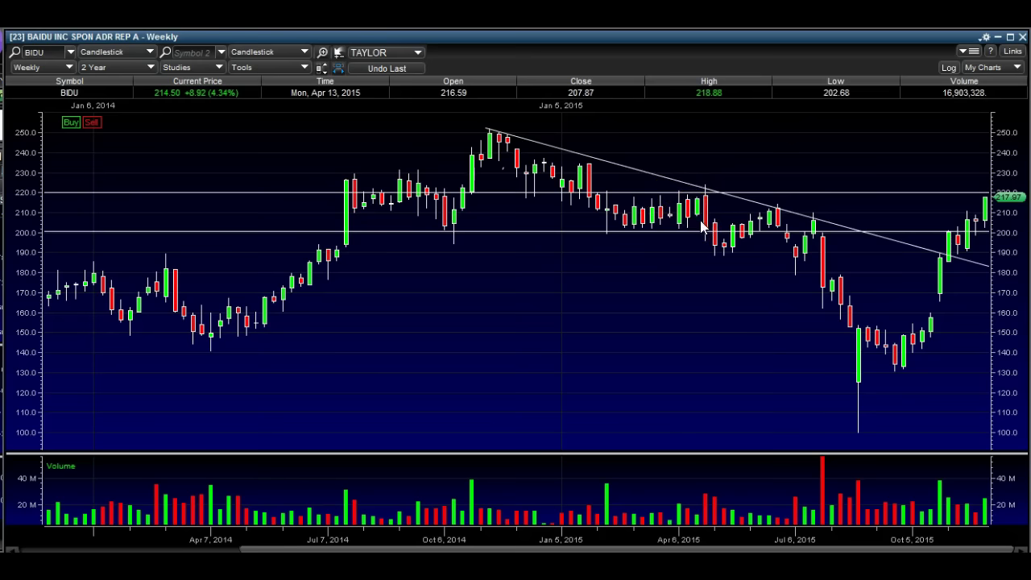
left_click_drag(705, 232, 706, 200)
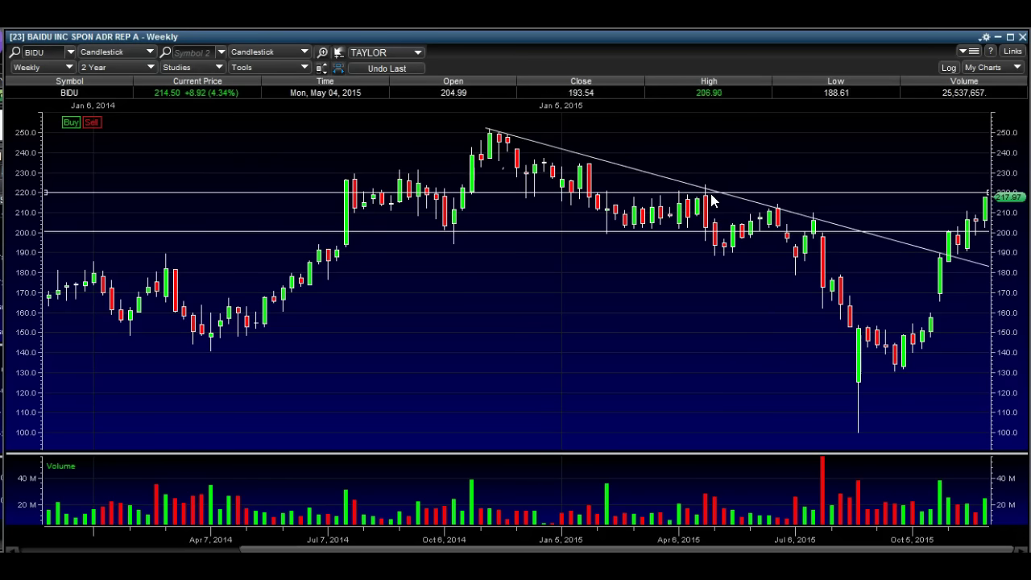
left_click_drag(23, 83, 705, 188)
left_click(783, 219)
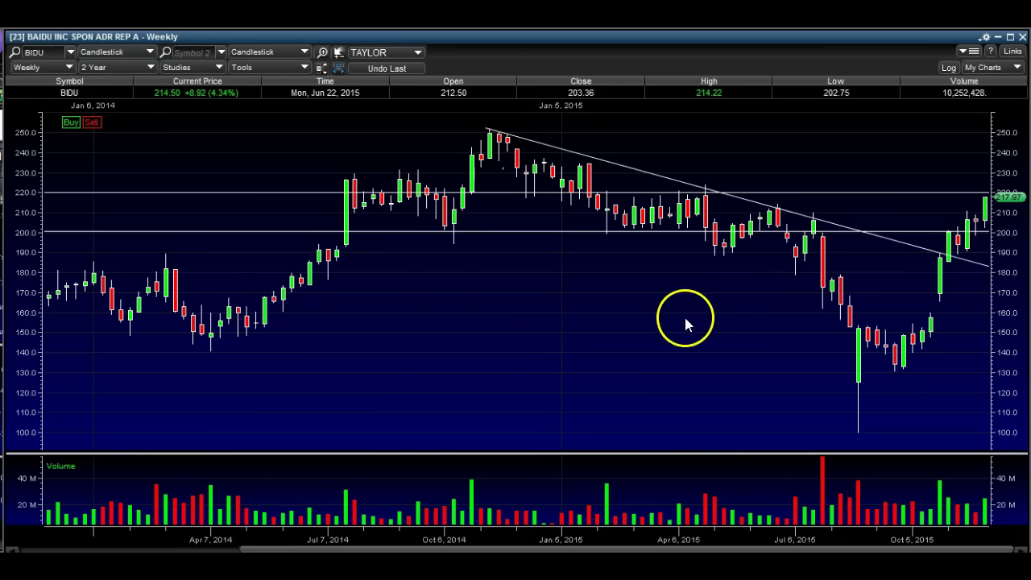
left_click(987, 516)
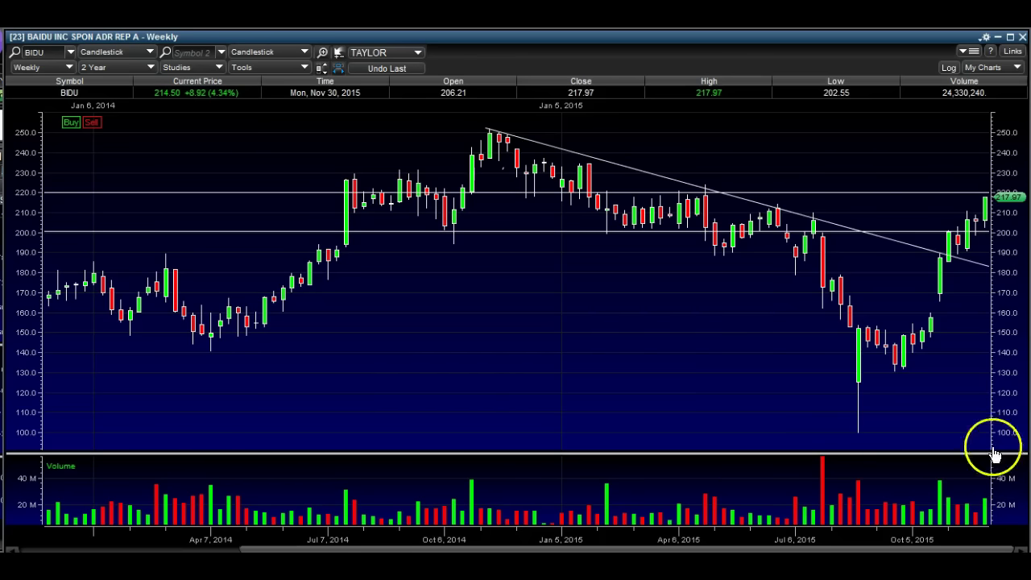
left_click(970, 220)
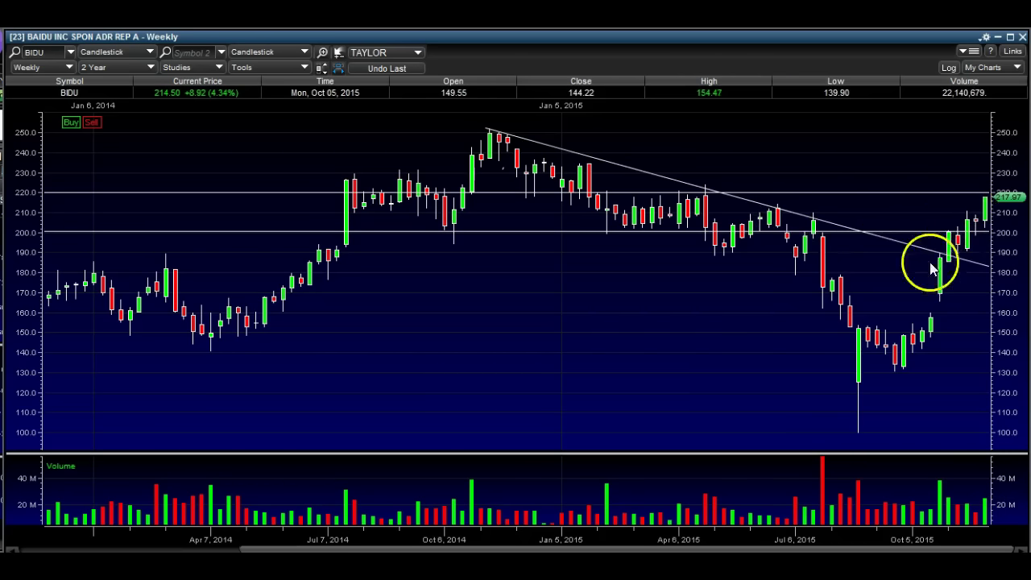
left_click(979, 195)
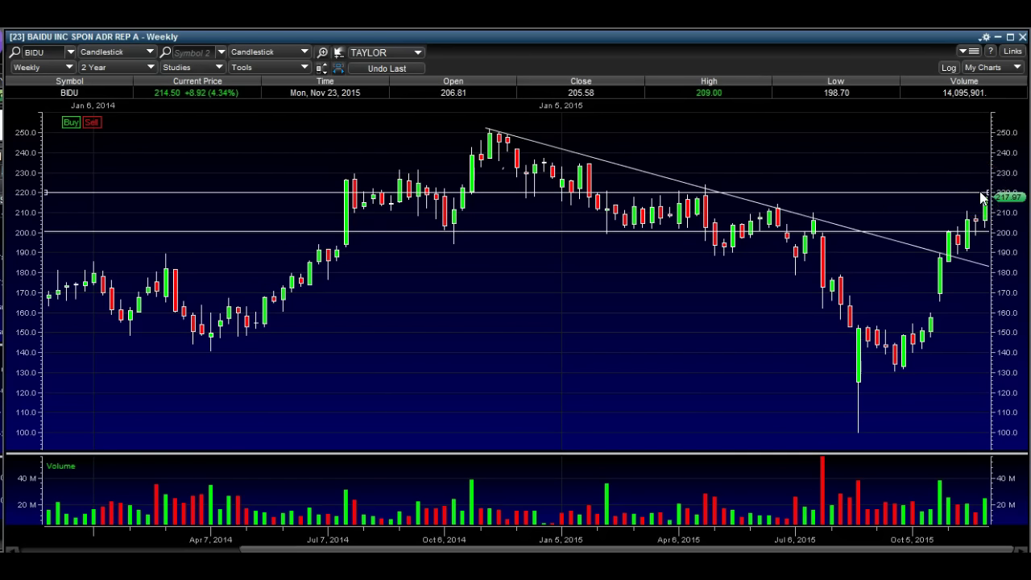
left_click(955, 180)
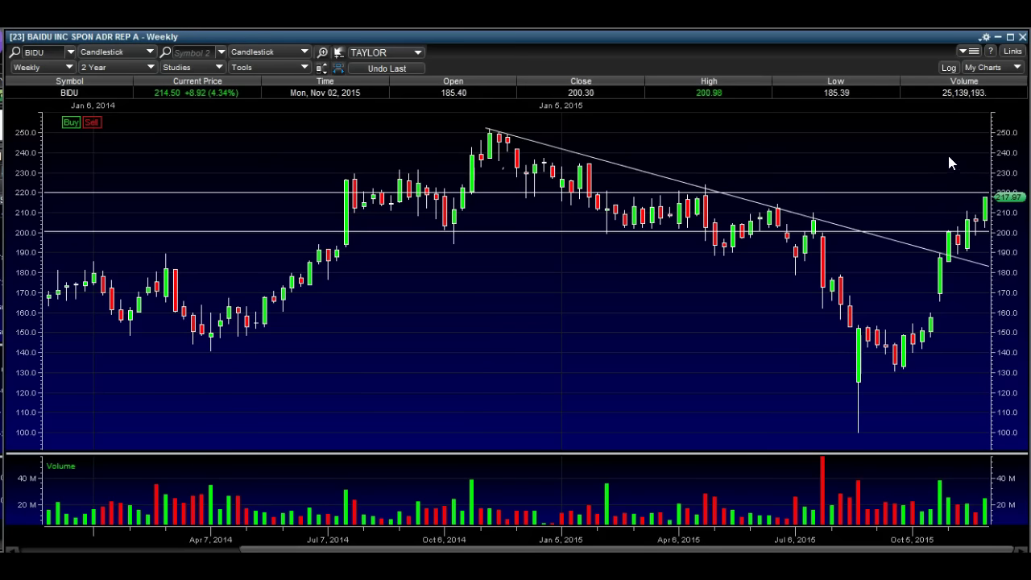
left_click(959, 140)
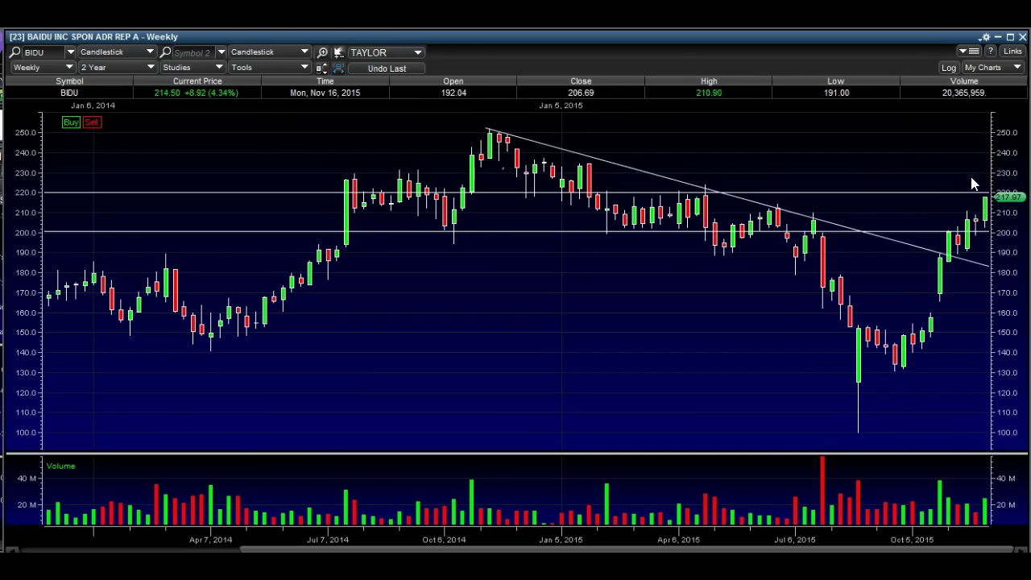
left_click(974, 197)
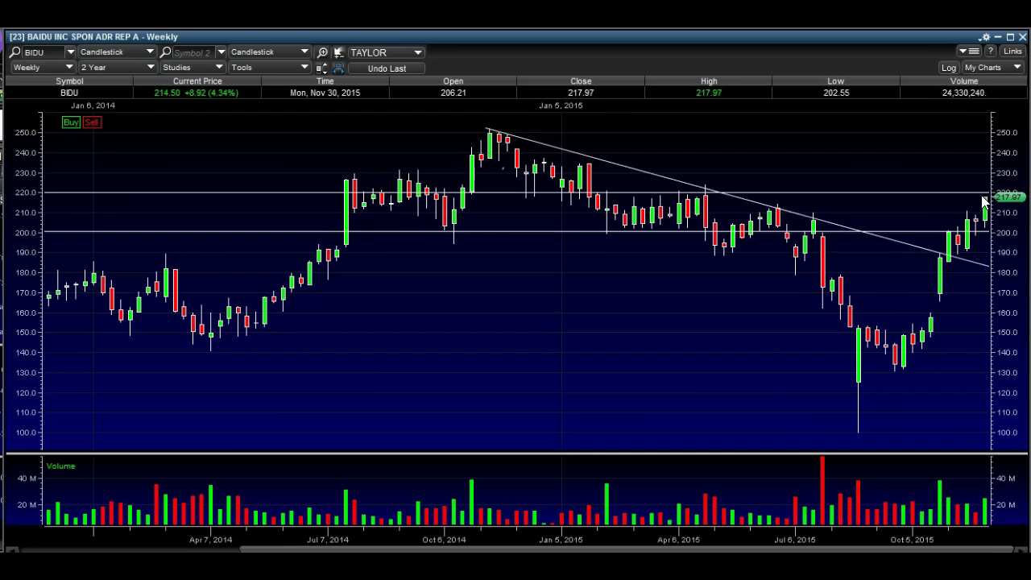
left_click(981, 211)
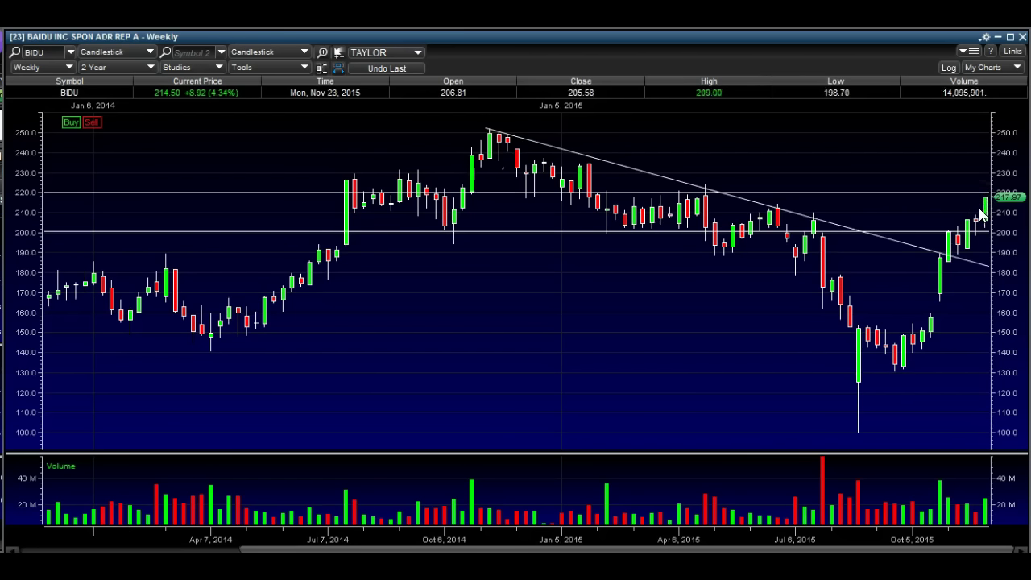
left_click(979, 207)
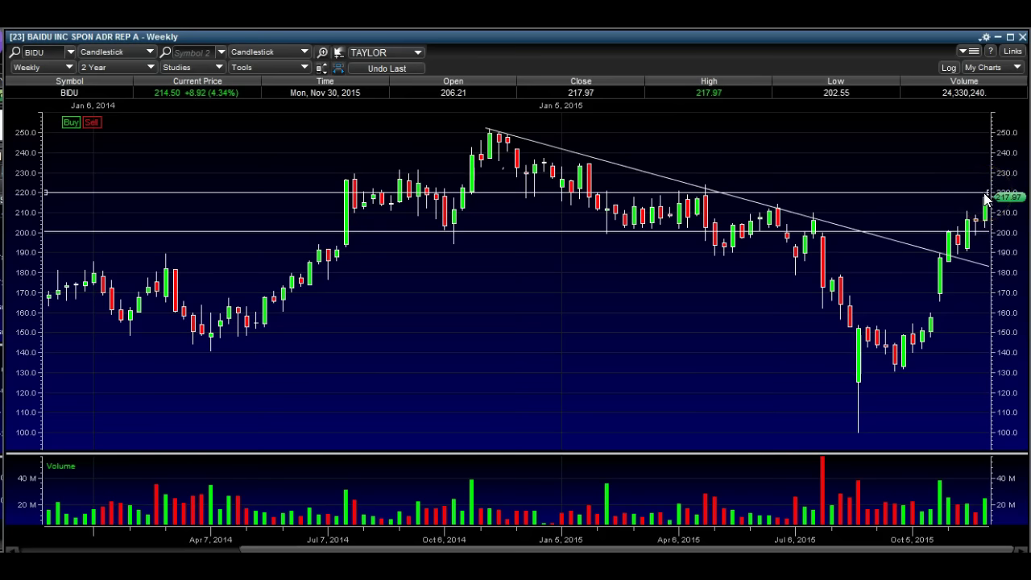
left_click_drag(986, 199, 983, 229)
mouse_move(984, 233)
left_mouse_down()
mouse_move(968, 233)
mouse_move(987, 234)
mouse_move(977, 230)
mouse_move(987, 272)
mouse_move(984, 221)
mouse_move(1001, 179)
mouse_move(980, 225)
mouse_move(983, 208)
mouse_move(989, 214)
left_mouse_up()
left_click(766, 211)
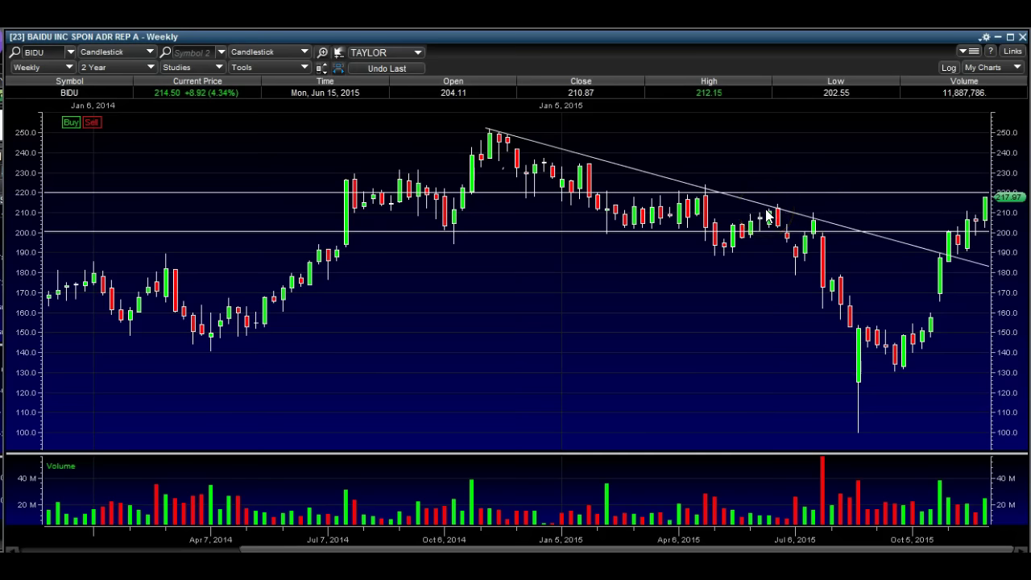
left_click(695, 178)
left_click(631, 180)
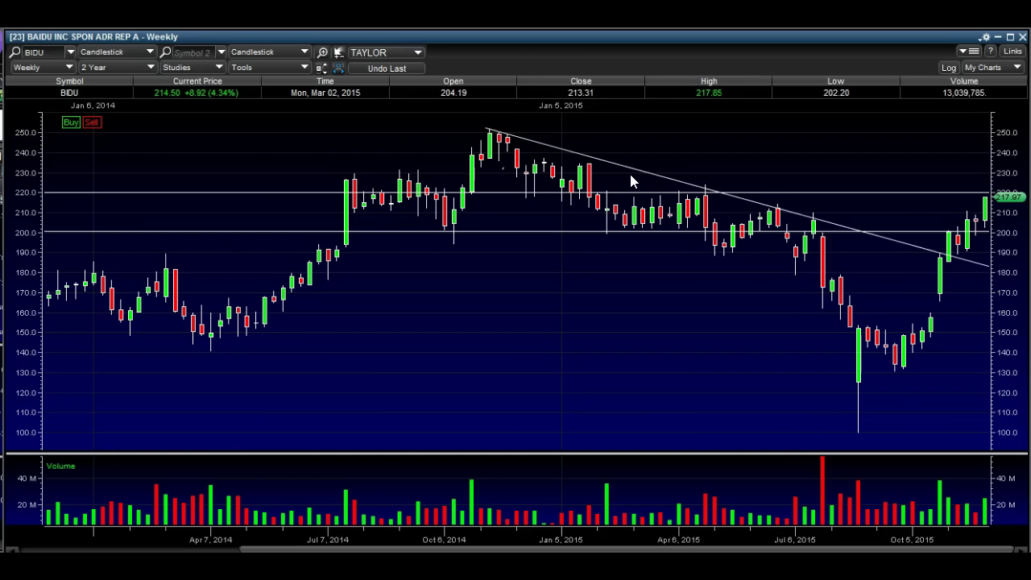
left_click_drag(977, 267, 1005, 261)
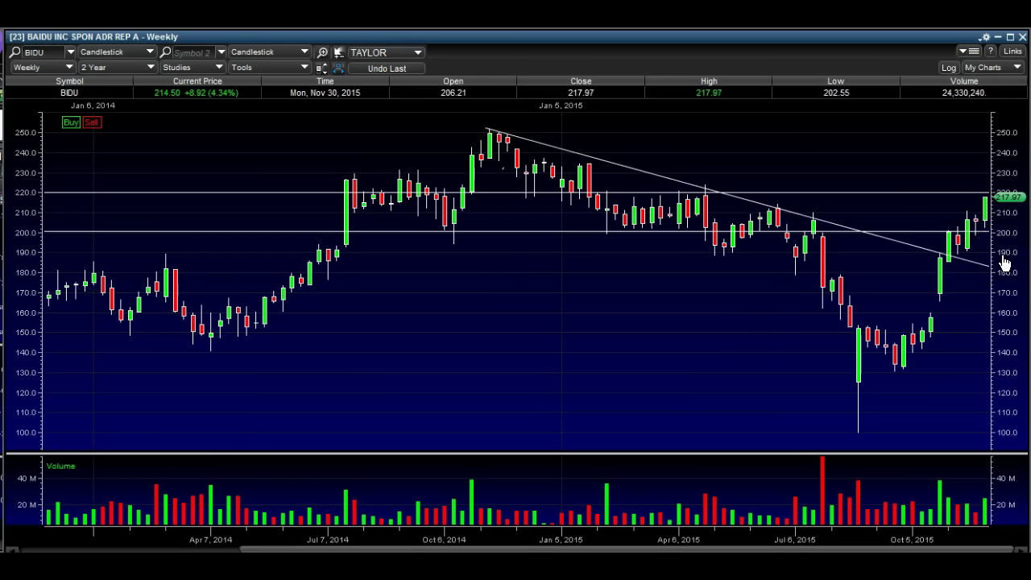